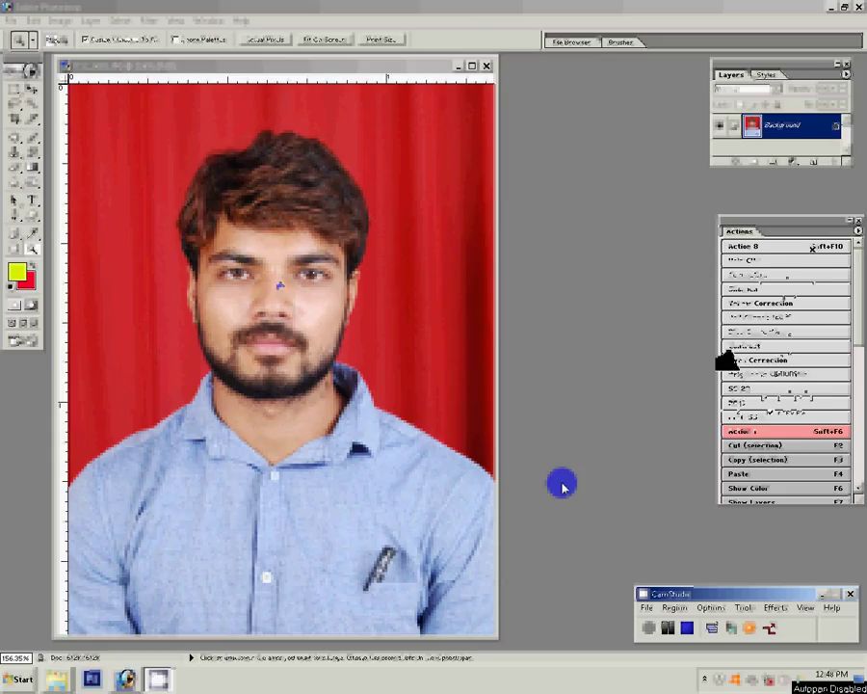
Darken the midtones to 0.67 with Levels and duplicate the background as Layer 1.
key(ctrl+l)
drag(654, 378, 678, 379)
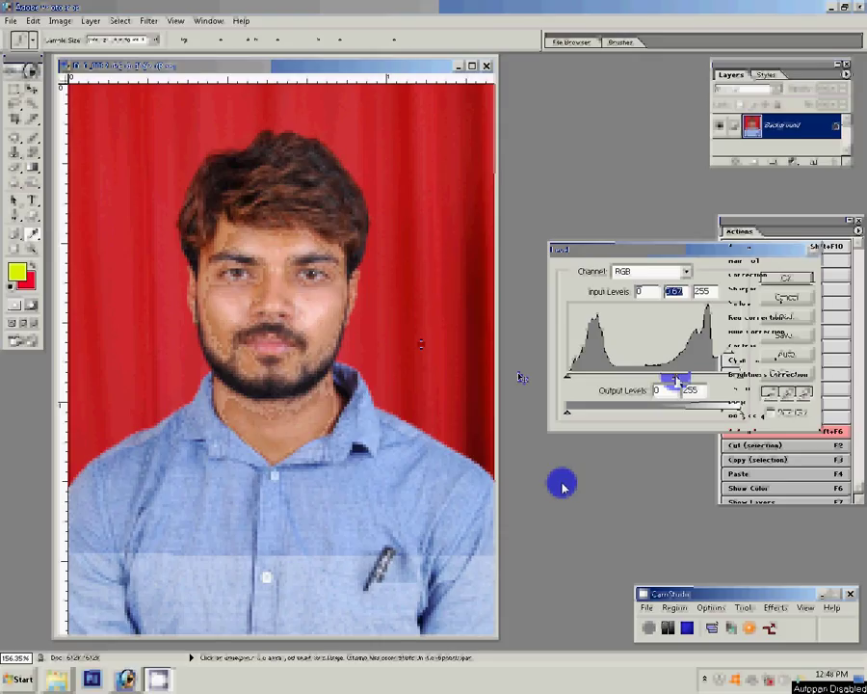
key(ctrl+space)
key(ctrl+j)
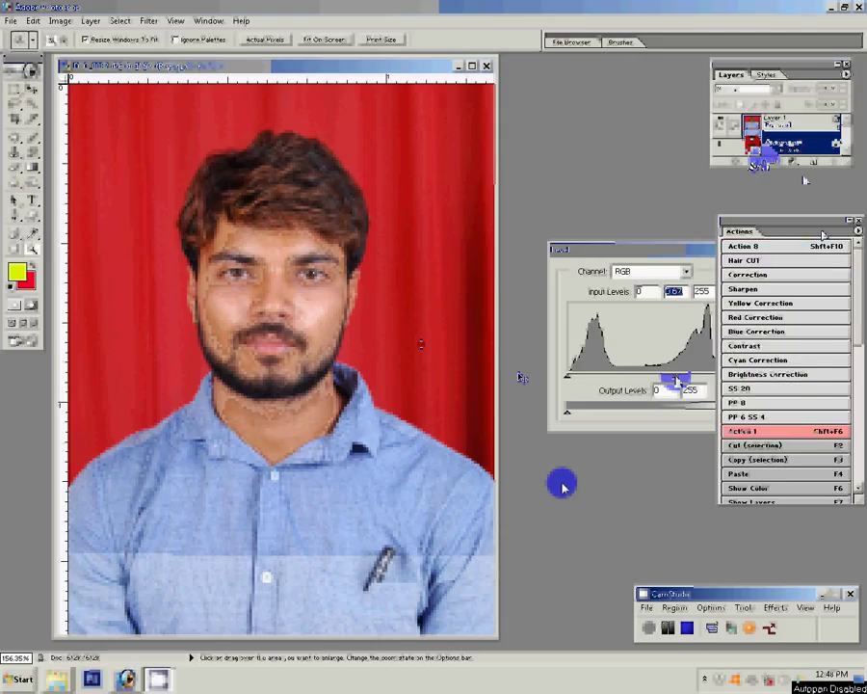
Apply the Magic graininess filter at 89, then bring up Add Noise settings.
click(149, 21)
key(Up)
key(Up)
key(Up)
key(Right)
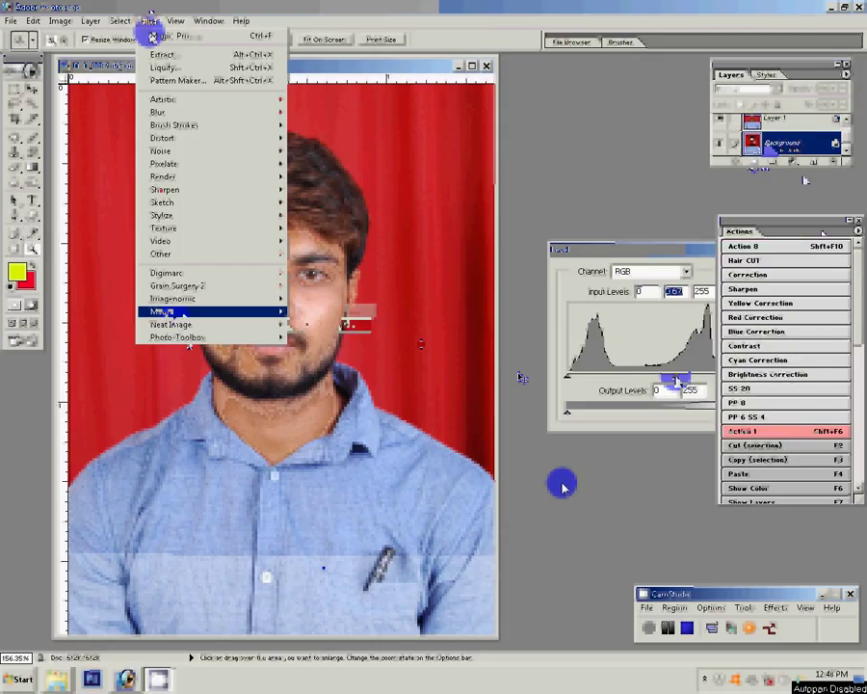
key(Return)
drag(416, 315, 459, 320)
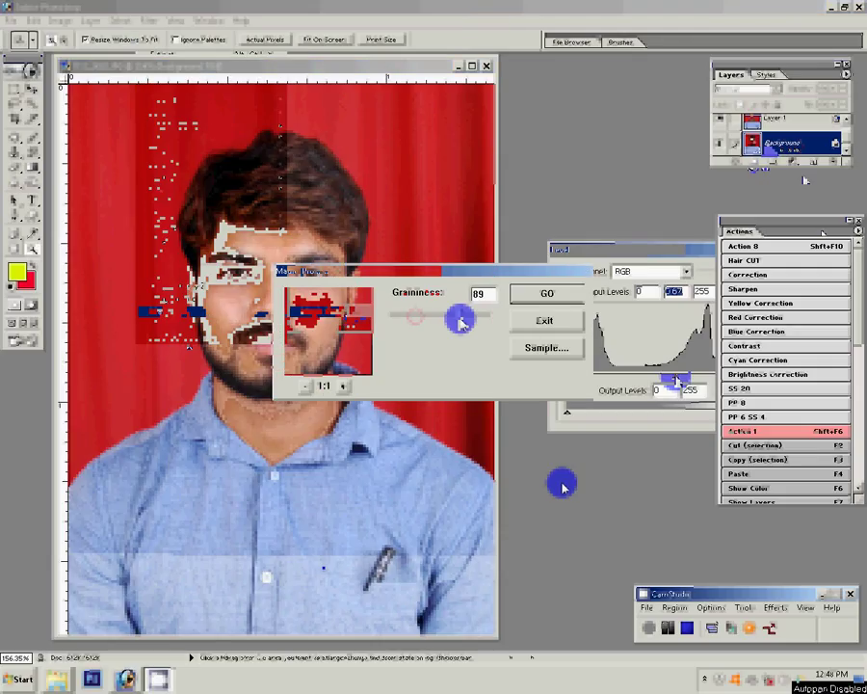
key(Return)
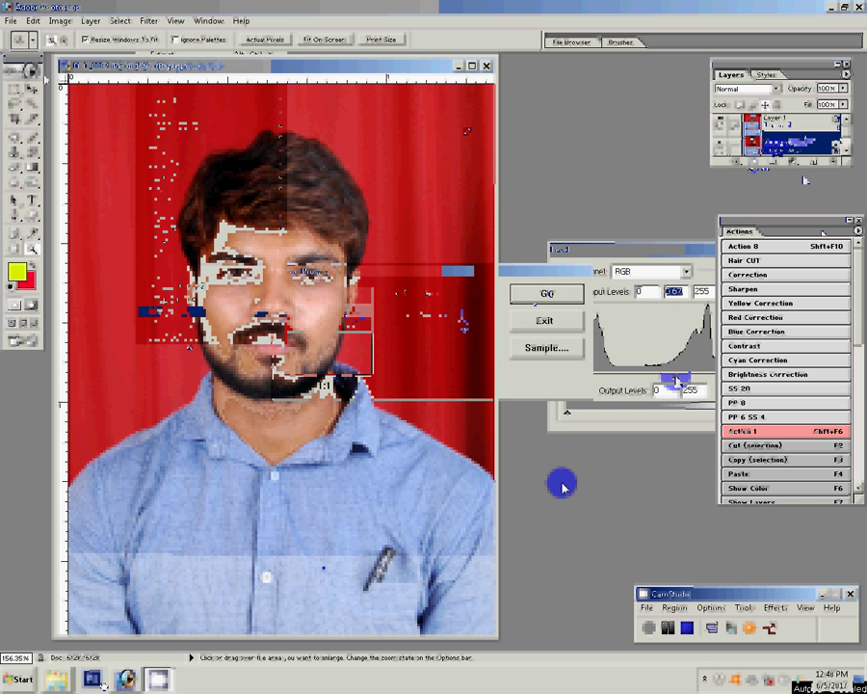
click(149, 20)
mouse_move(193, 138)
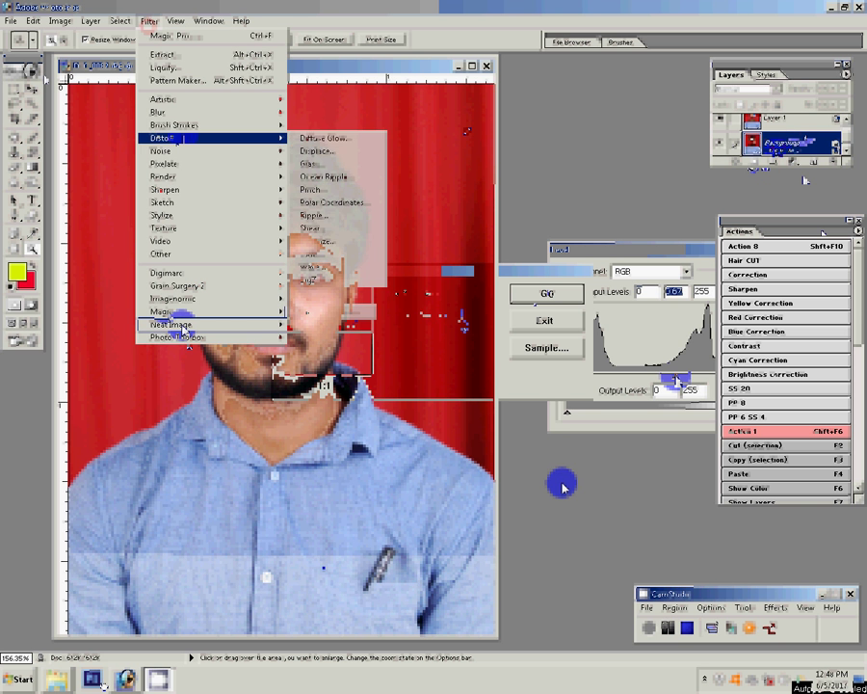
click(323, 151)
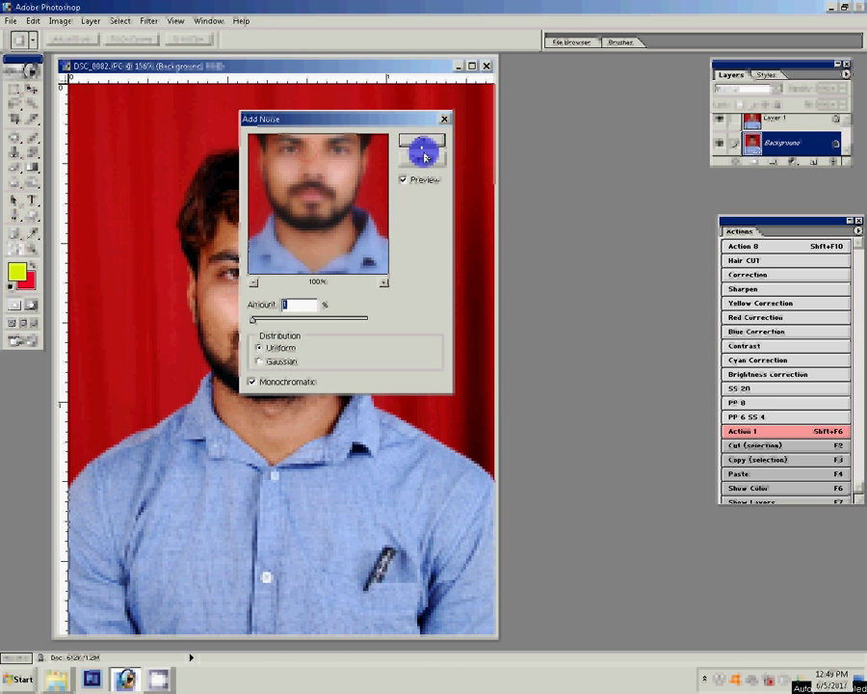
Confirm Add Noise, zoom on the face, and set the eraser to 66% opacity, 66% flow, 20 px.
click(424, 155)
click(378, 326)
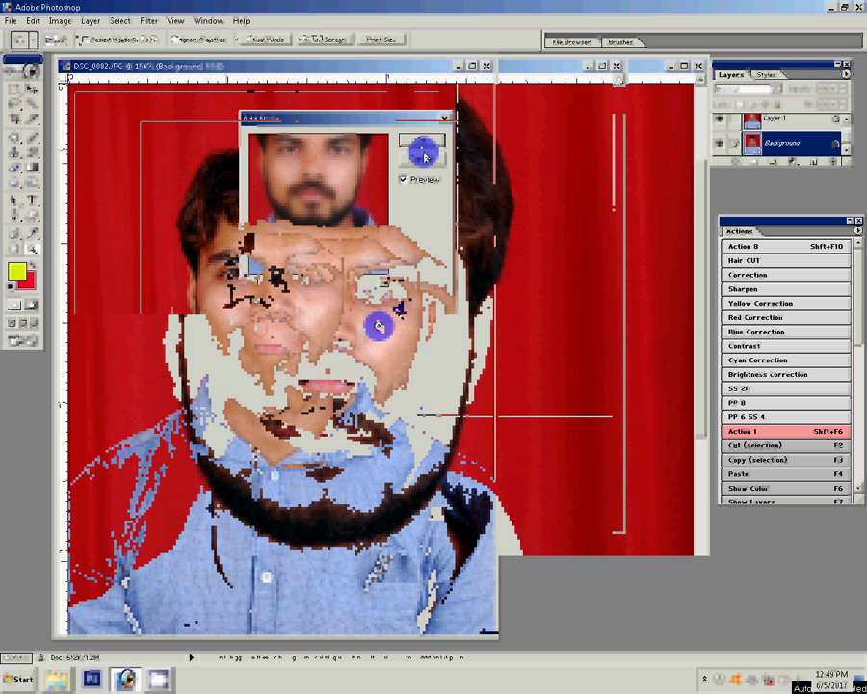
key(b)
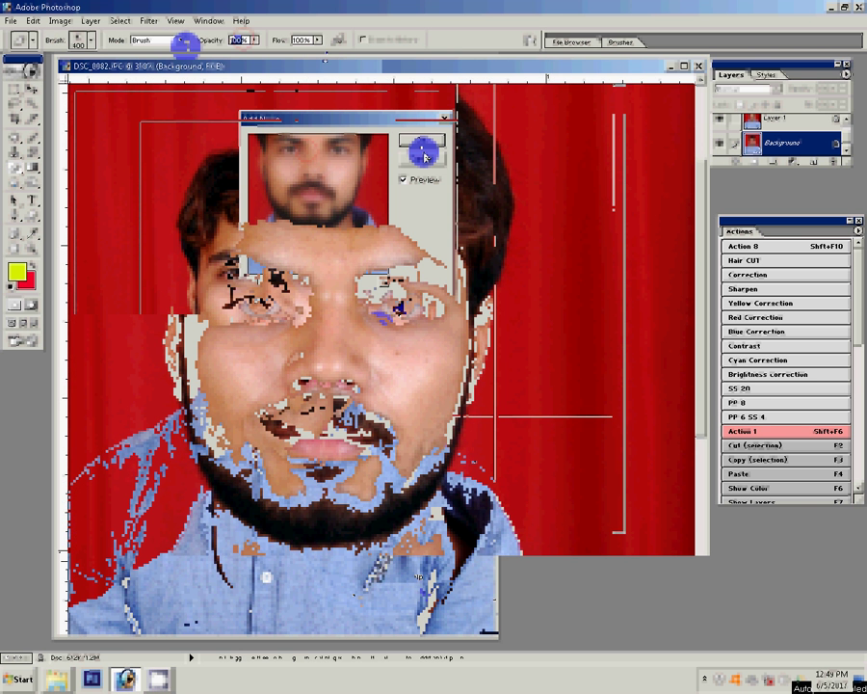
text(66)
key(Tab)
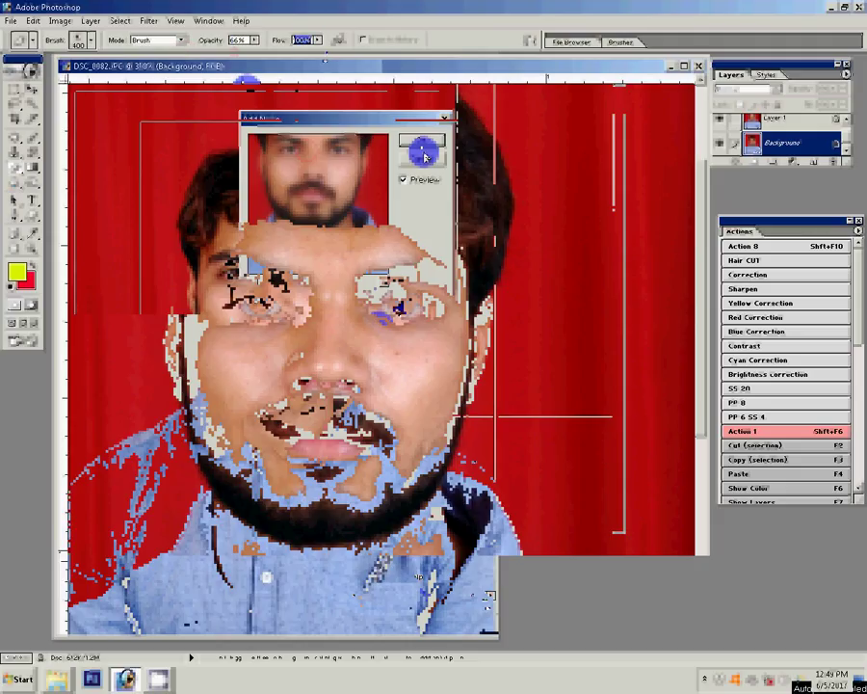
text(66)
key(Return)
key(bracketright)
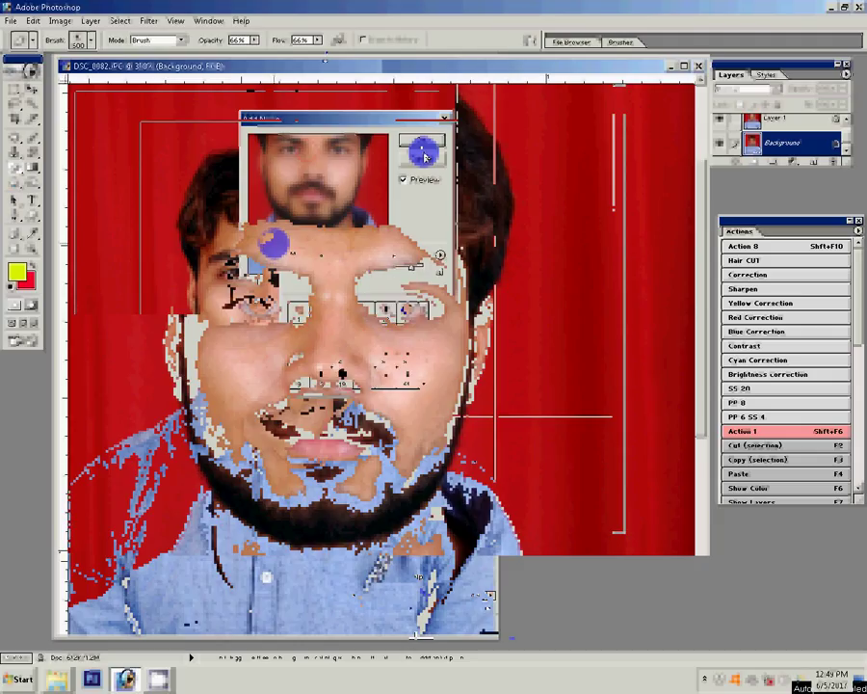
drag(411, 267, 305, 267)
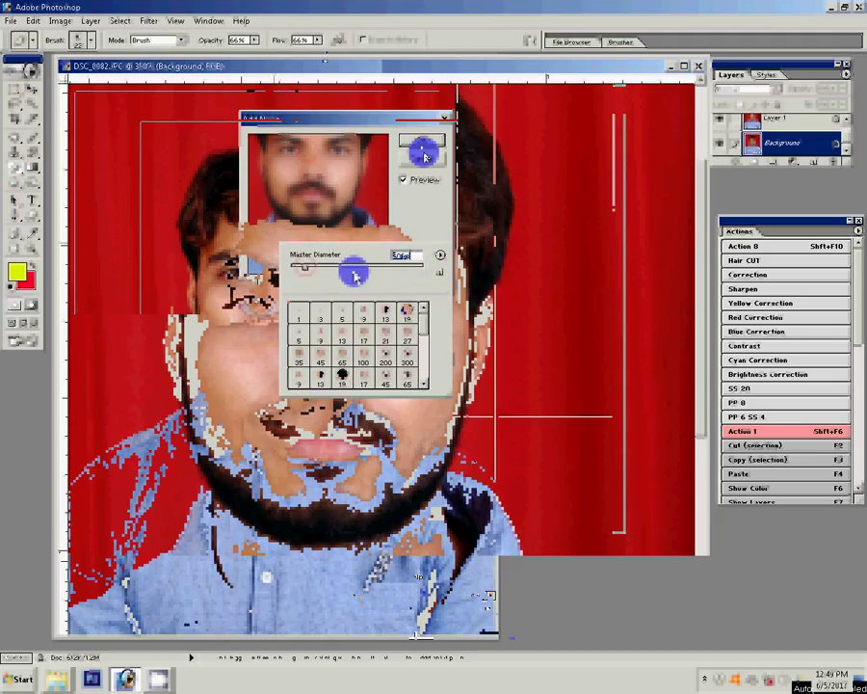
click(280, 259)
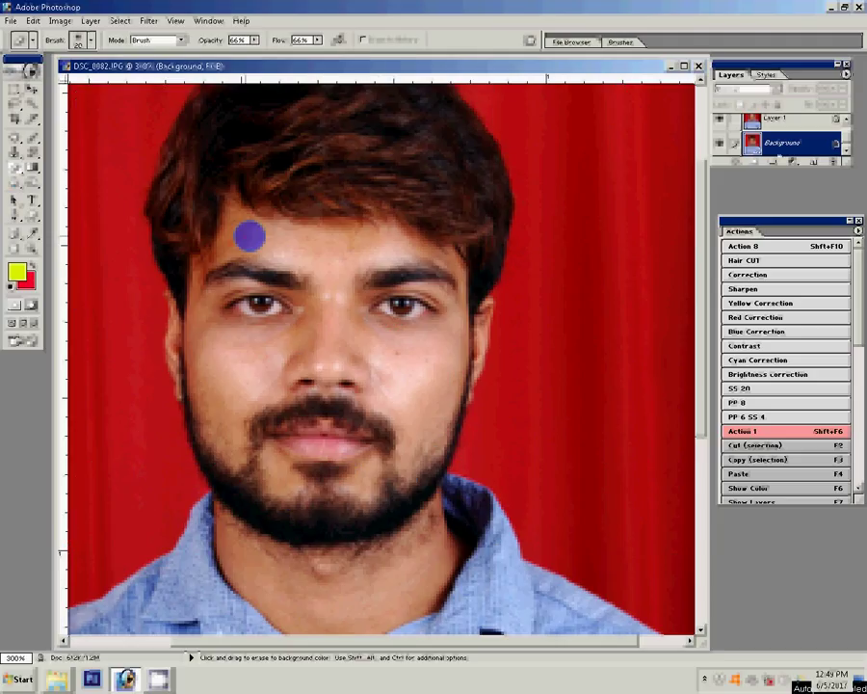
On Layer 1, erase patches across the forehead, cheeks, nose and chin.
key(alt+bracketright)
click(302, 246)
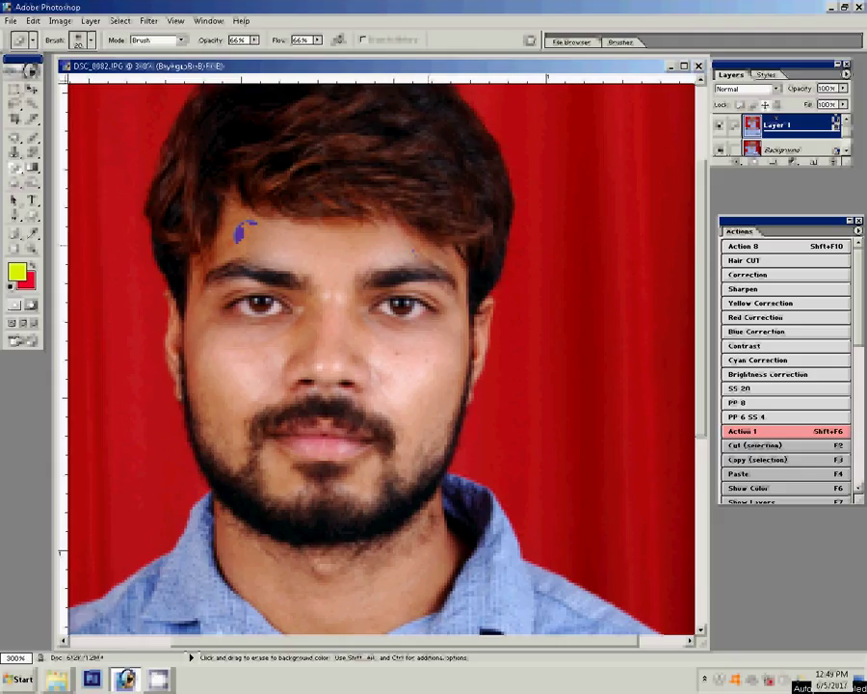
click(220, 354)
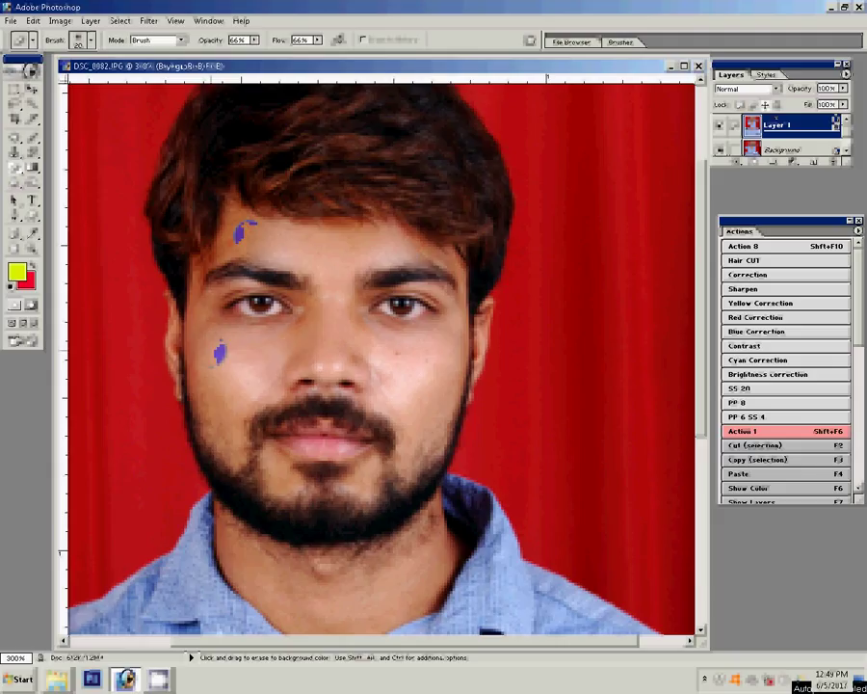
click(333, 362)
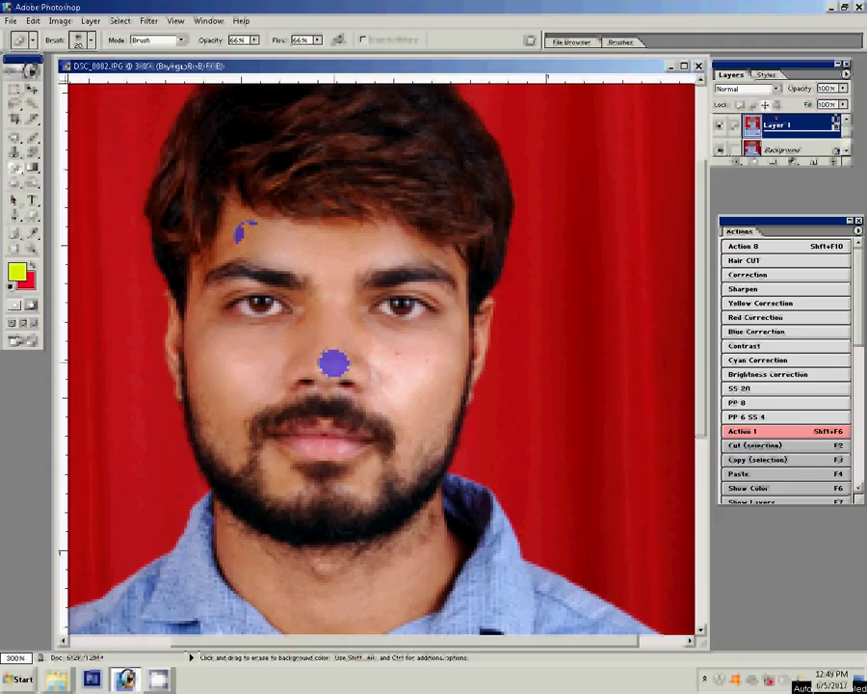
click(387, 383)
click(403, 356)
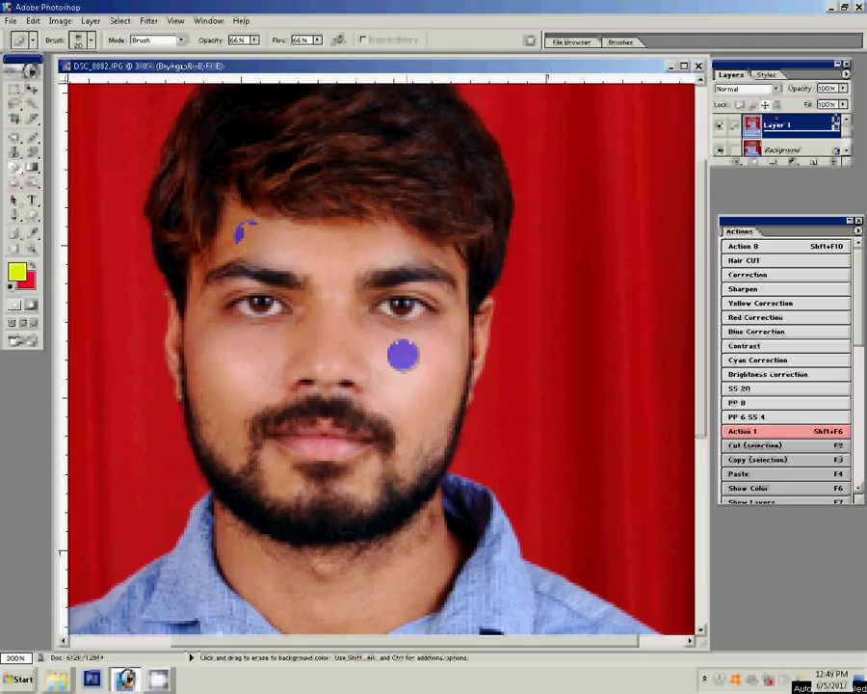
click(418, 435)
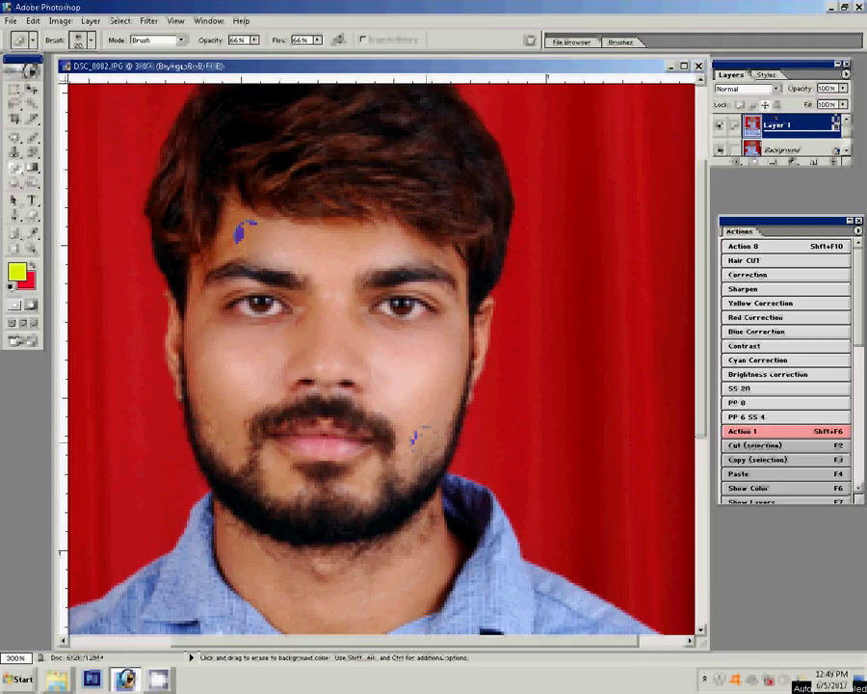
click(363, 489)
click(278, 487)
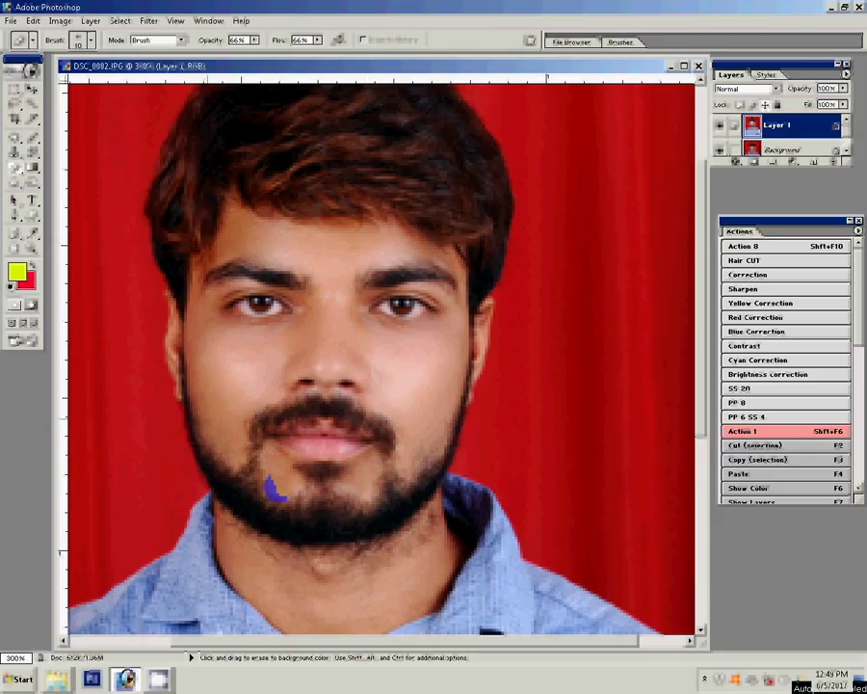
click(224, 372)
click(360, 220)
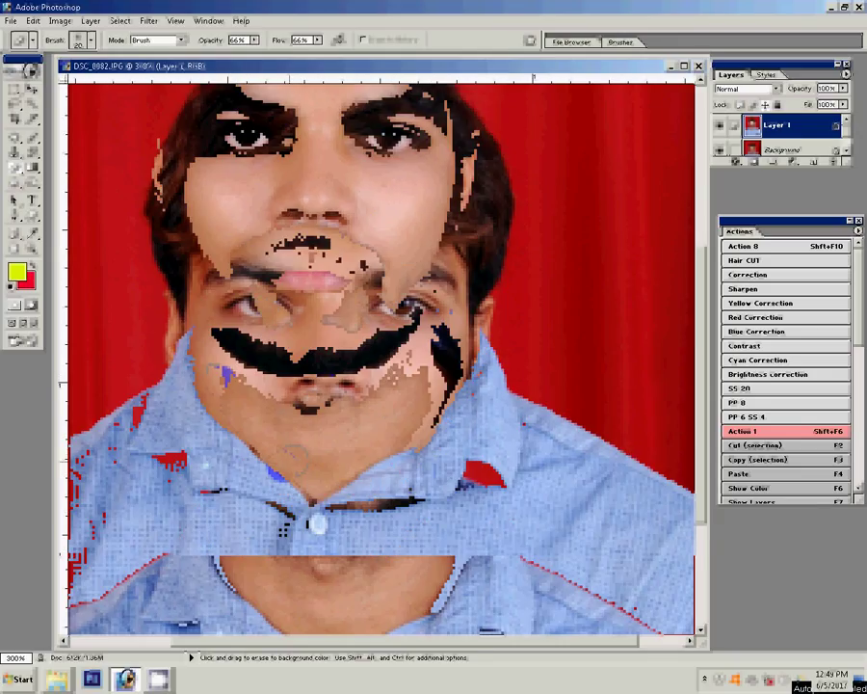
Adjust the brush size, test a dab on the lips, and undo it.
key(bracketright)
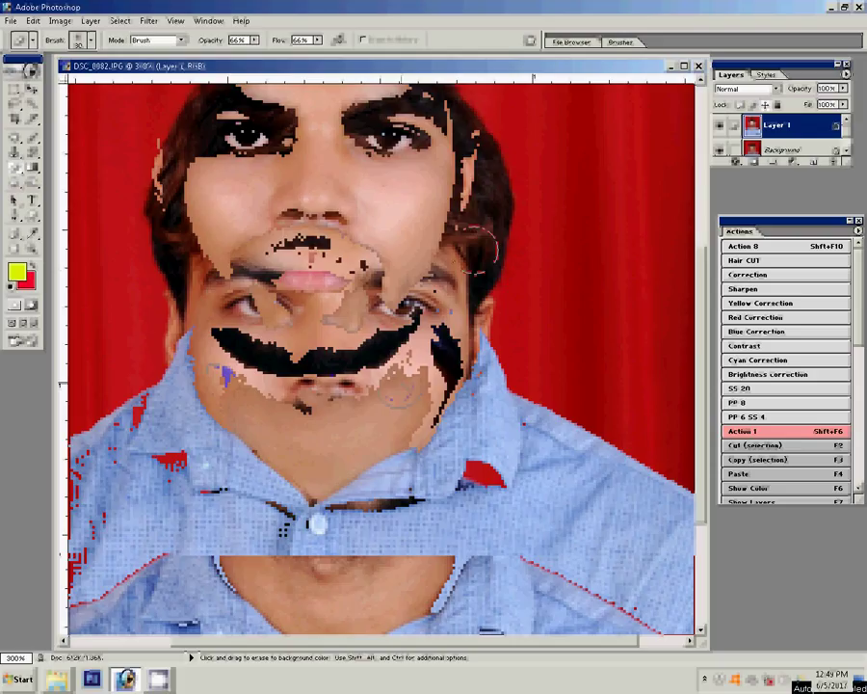
key(bracketleft)
key(bracketleft)
click(328, 281)
key(ctrl+z)
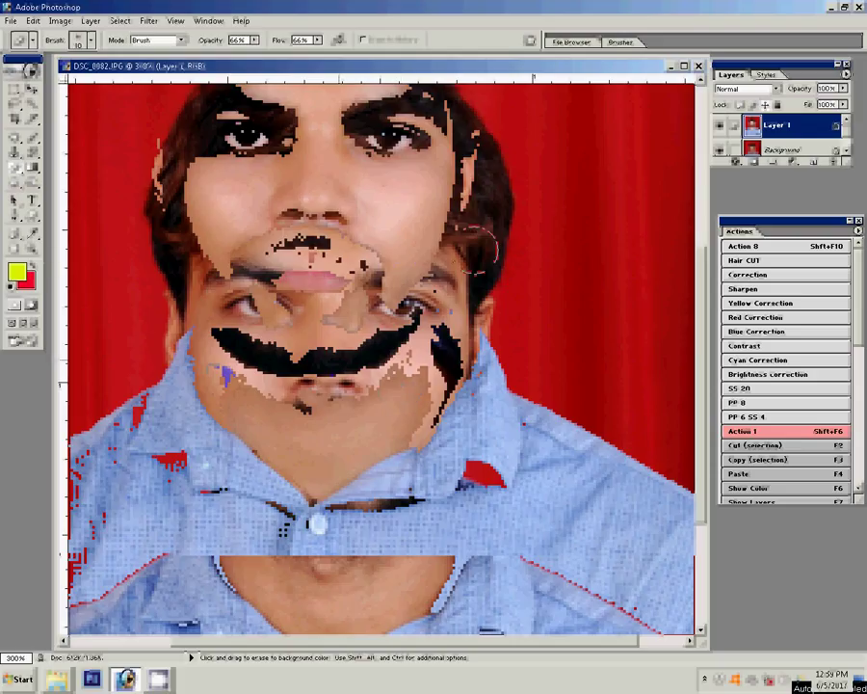
key(z)
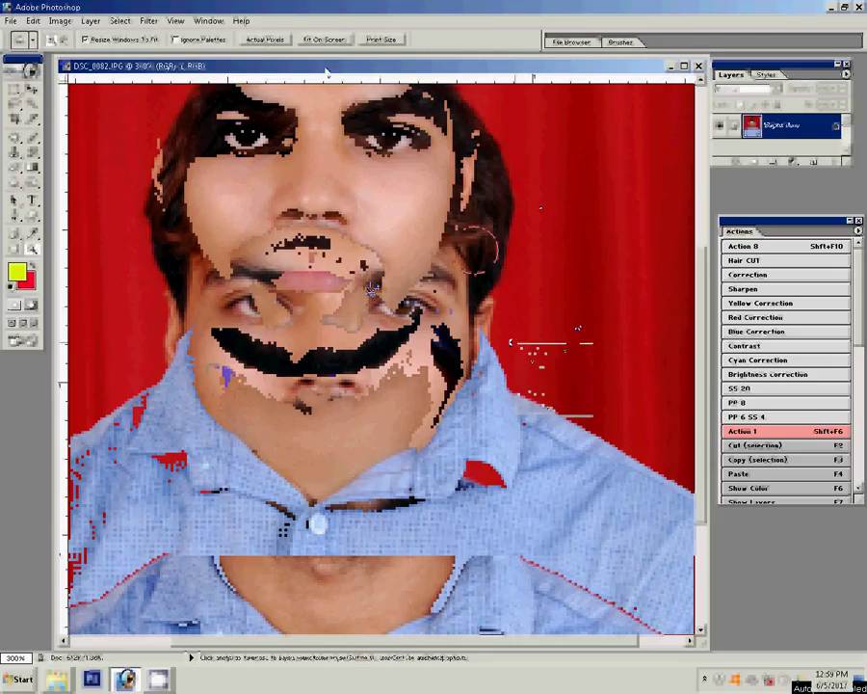
Step back in the edit history and fit the whole photo on screen.
key(ctrl+alt+z)
click(324, 40)
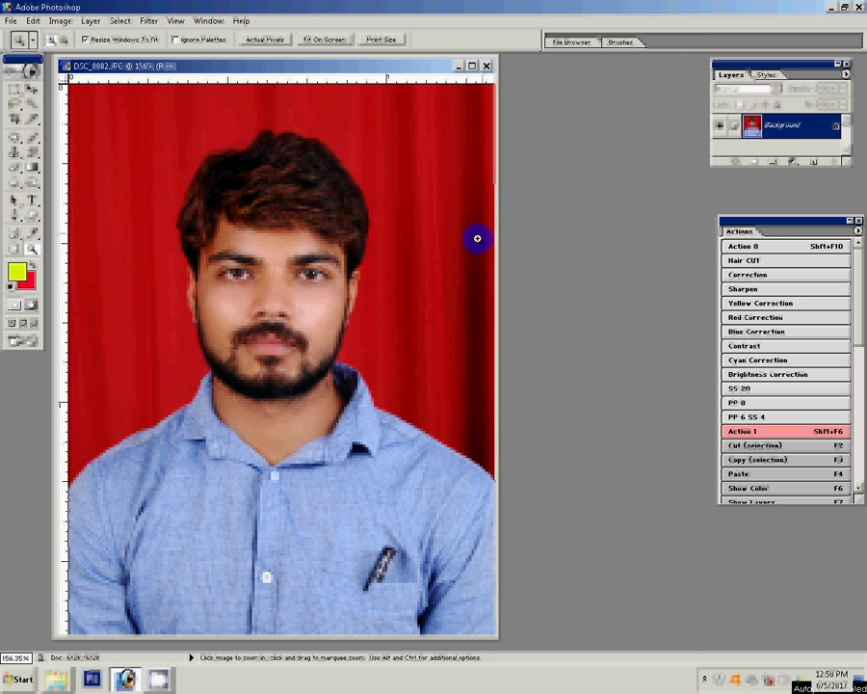
key(ctrl+alt+z)
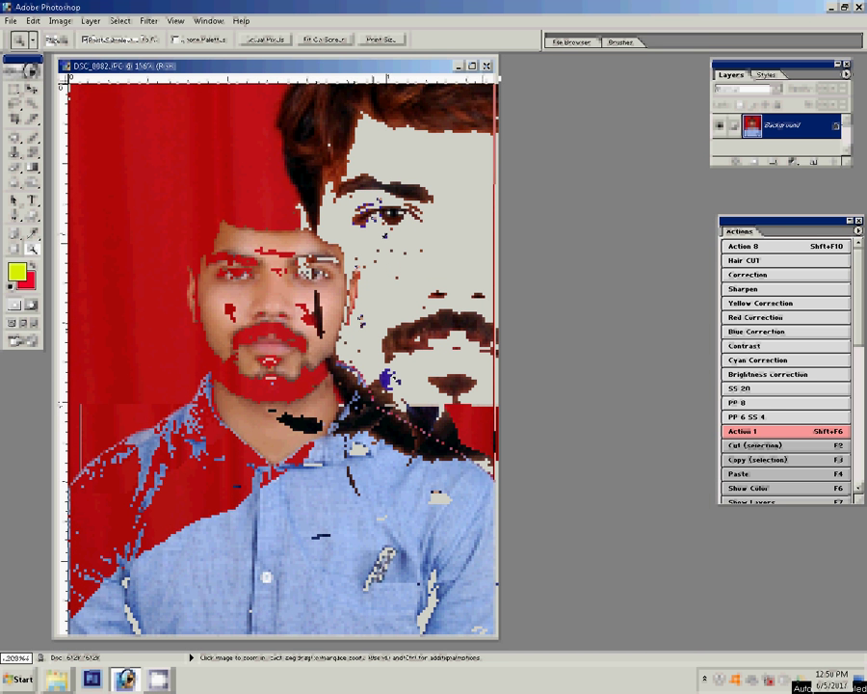
Set the brush to 22% opacity and 18 px, then paint skin tone on the cheek.
click(241, 40)
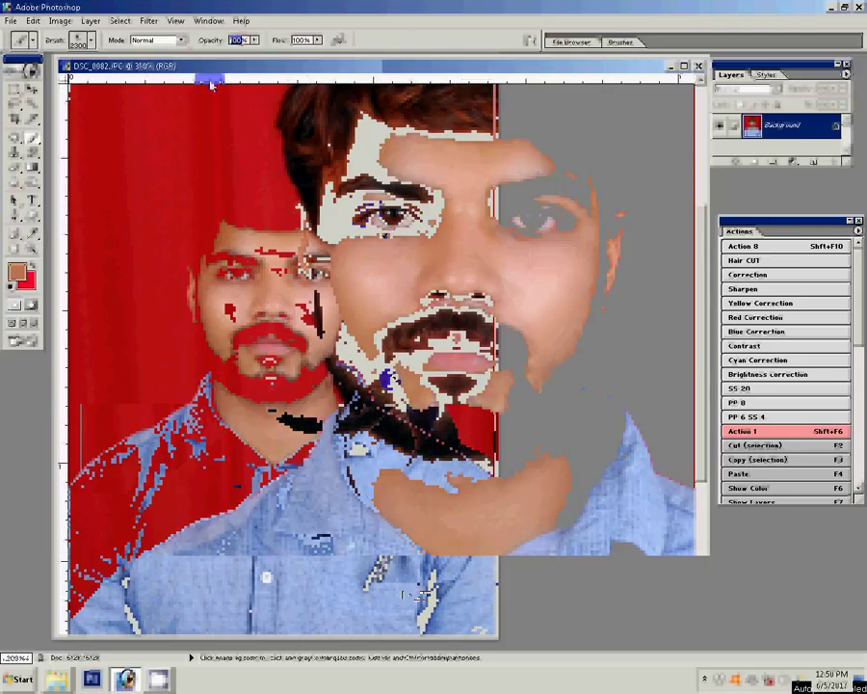
text(22)
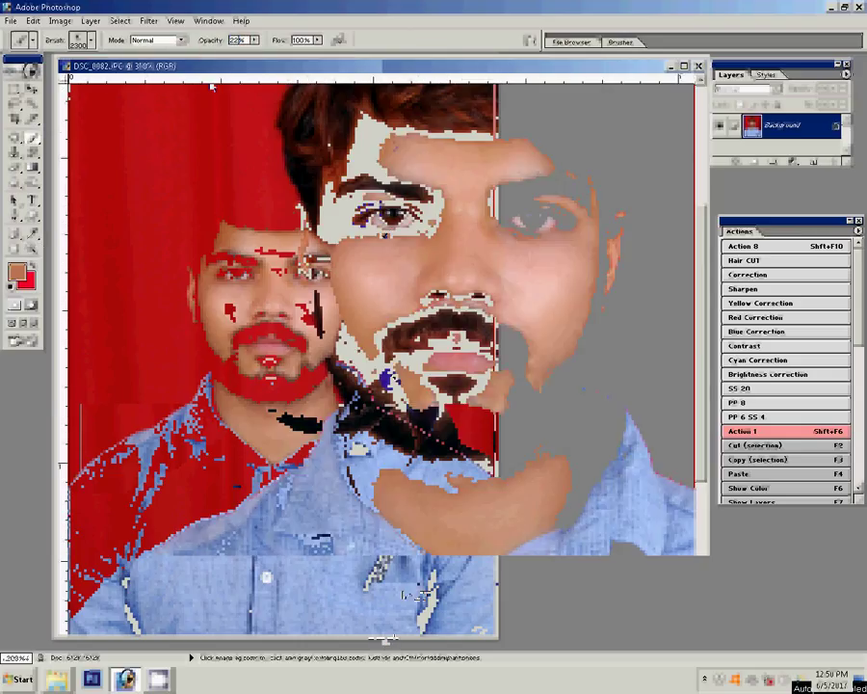
key(Return)
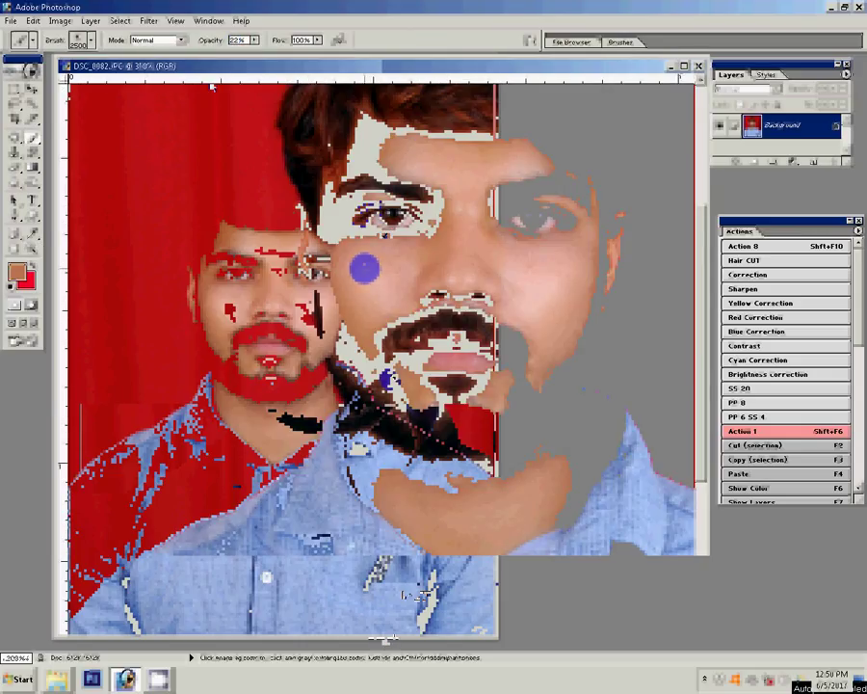
right_click(371, 277)
click(391, 288)
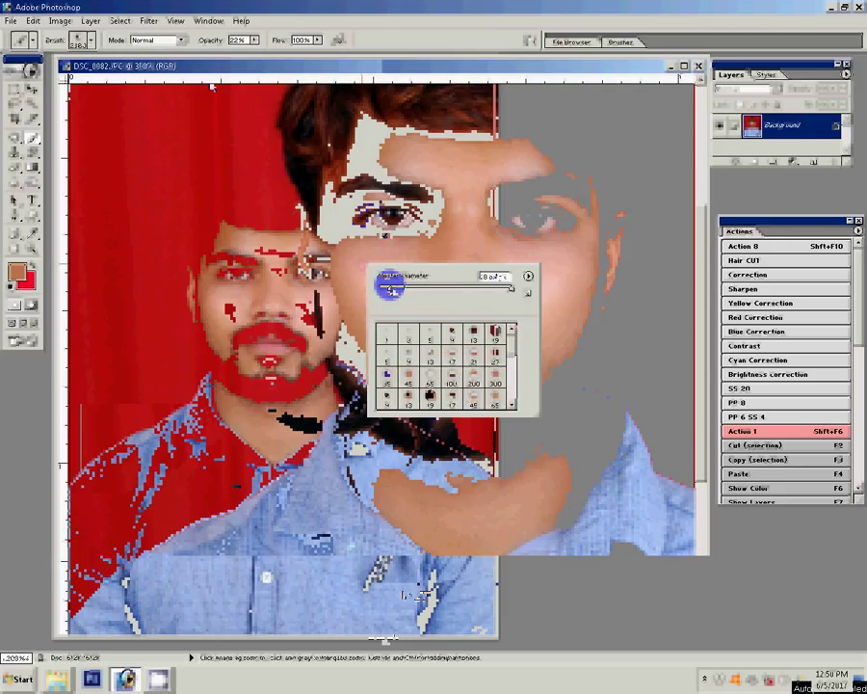
drag(390, 288, 358, 267)
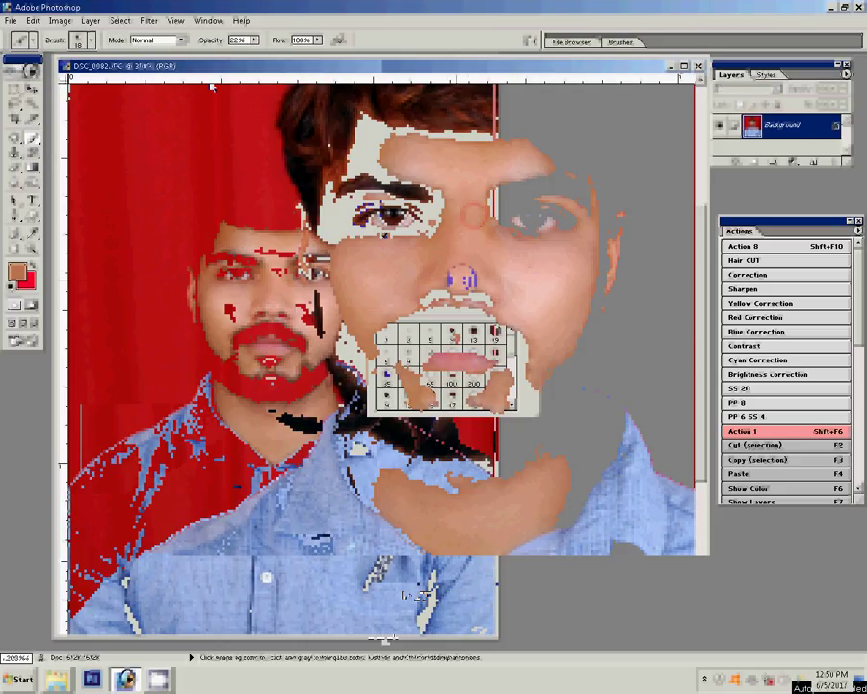
click(537, 285)
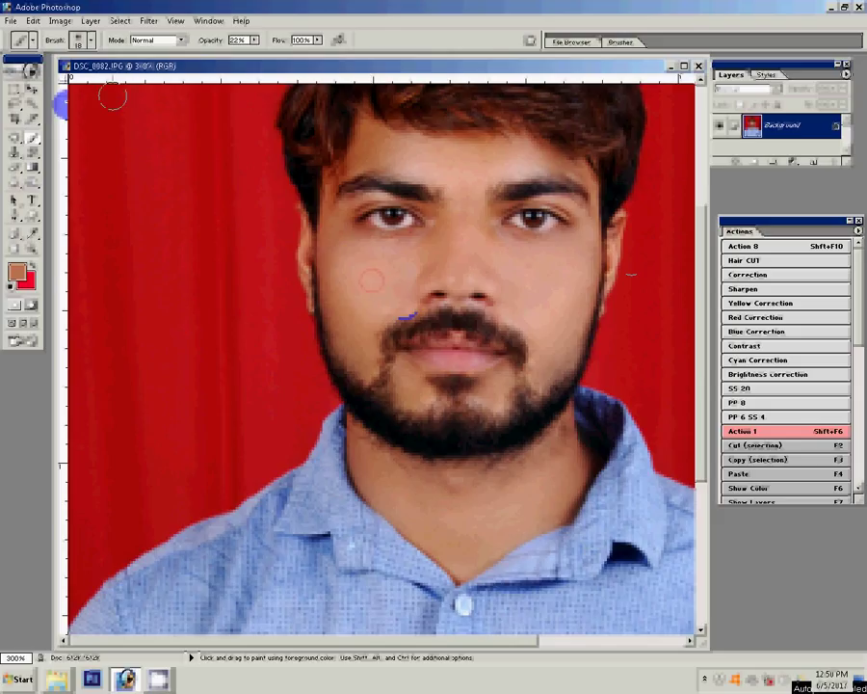
Run the passport-sheet action, accepting Color Balance, to build the eight-copy Untitled-1 sheet.
click(31, 247)
click(94, 22)
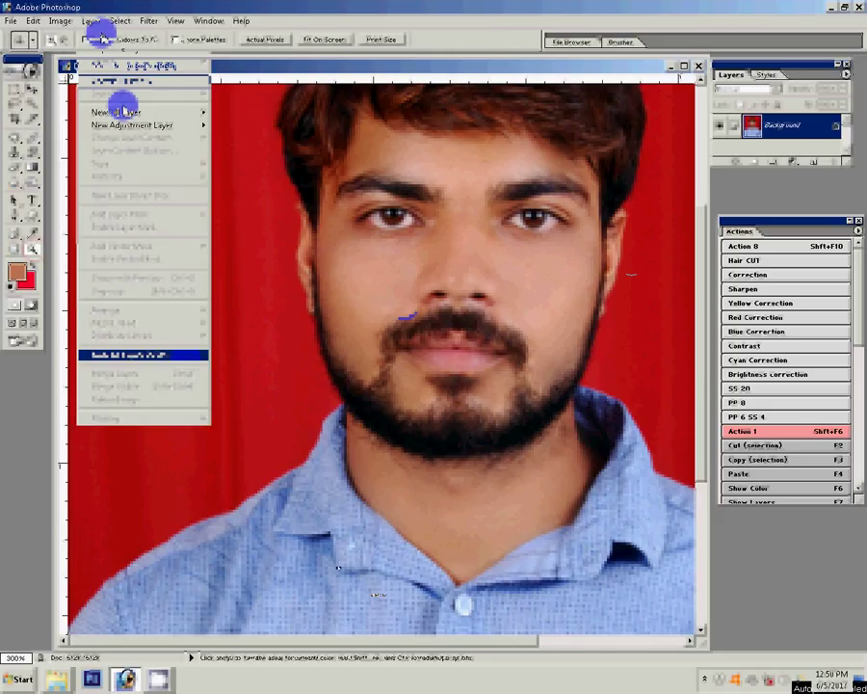
click(97, 33)
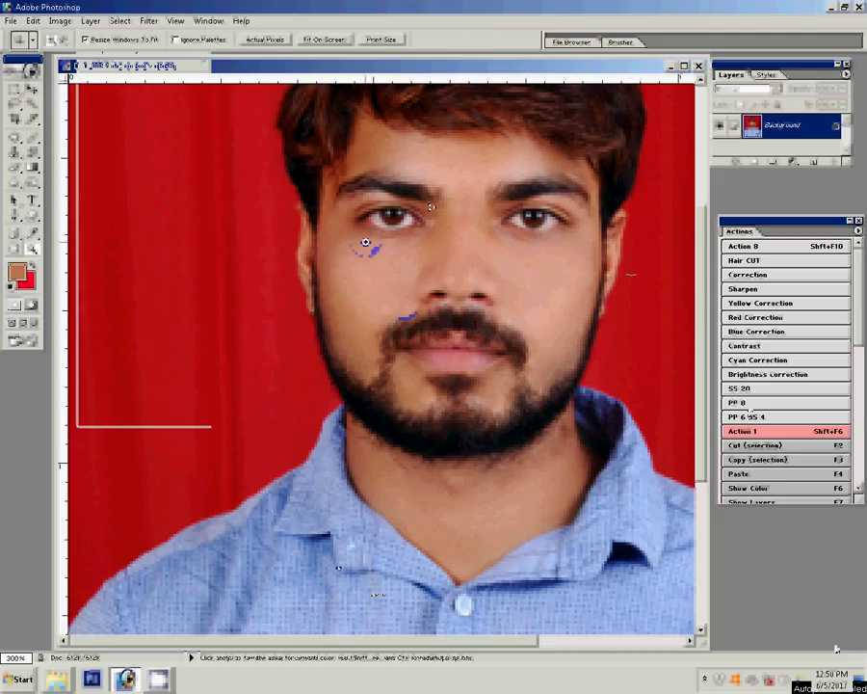
click(774, 414)
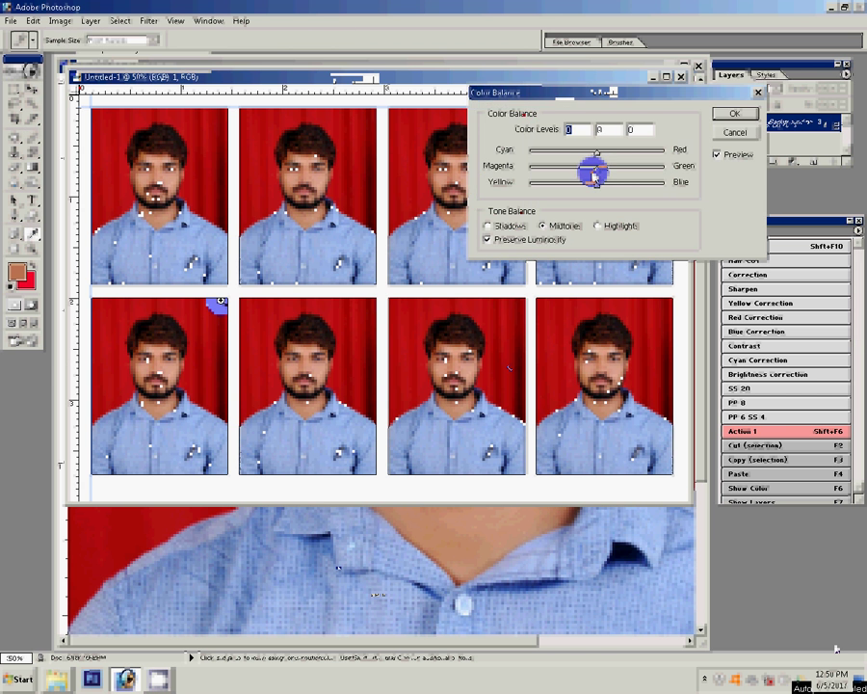
key(Return)
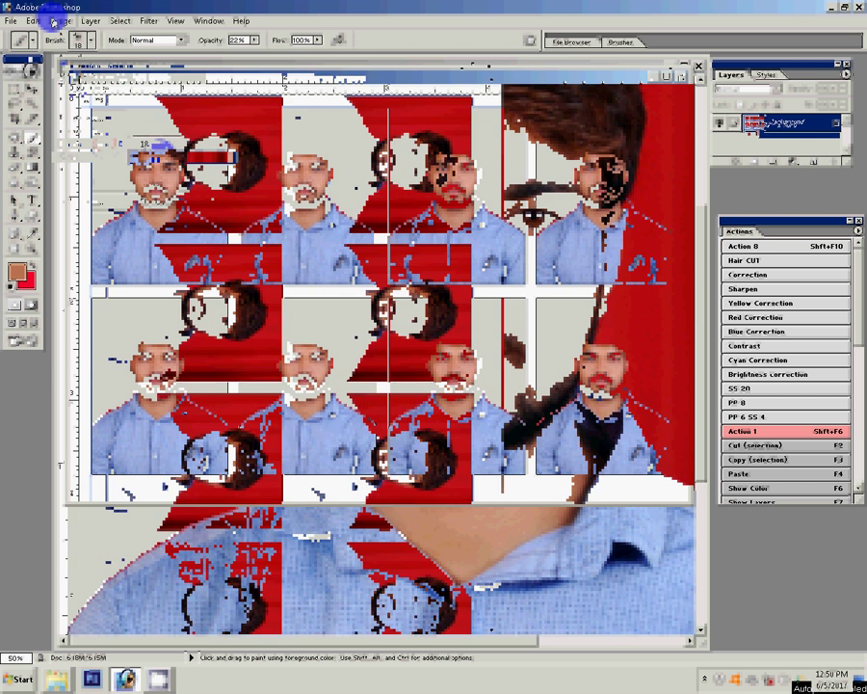
click(9, 20)
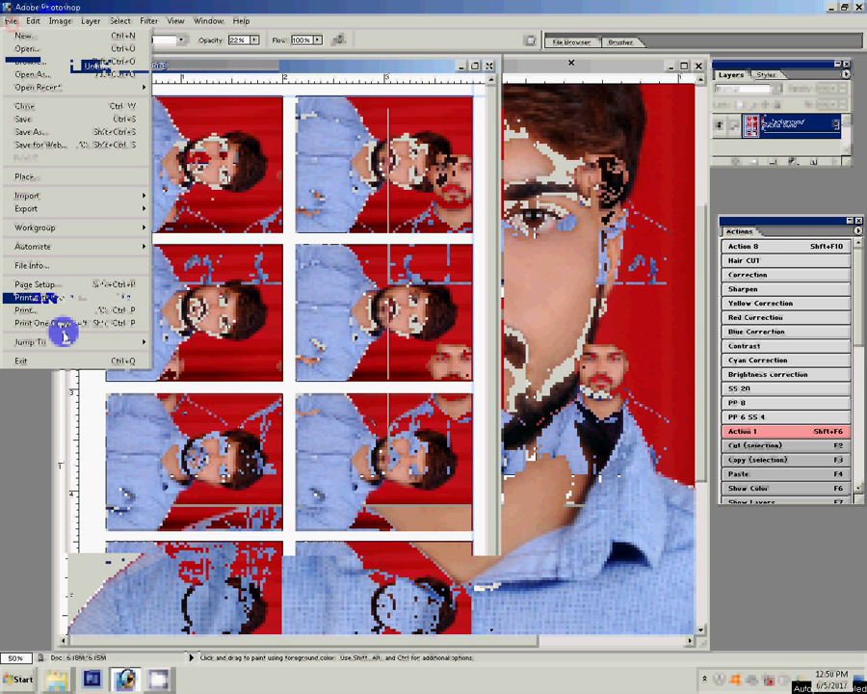
Print one copy of the sheet to the HiTi S420 via Print with Preview.
click(64, 330)
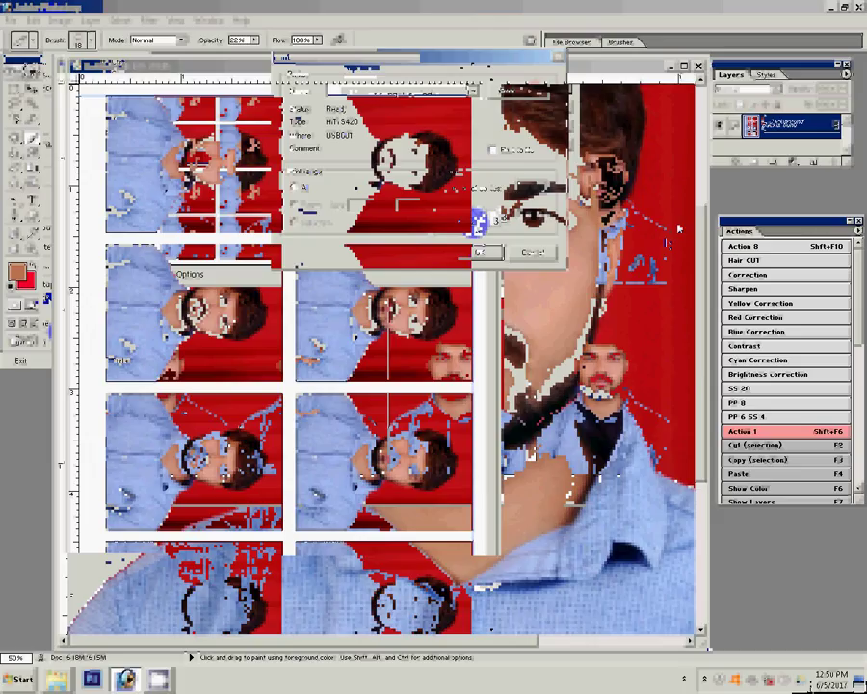
click(480, 253)
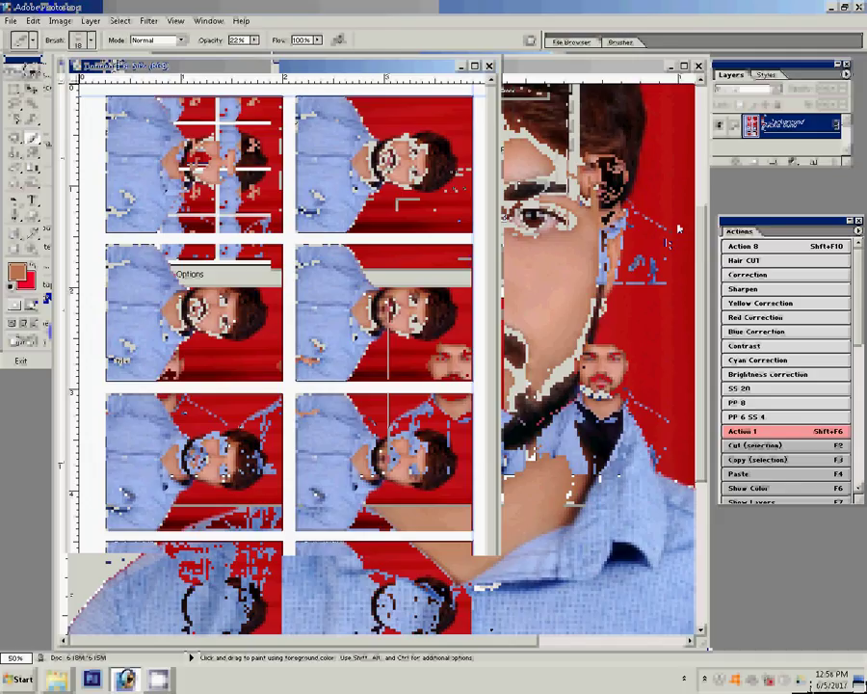
click(678, 229)
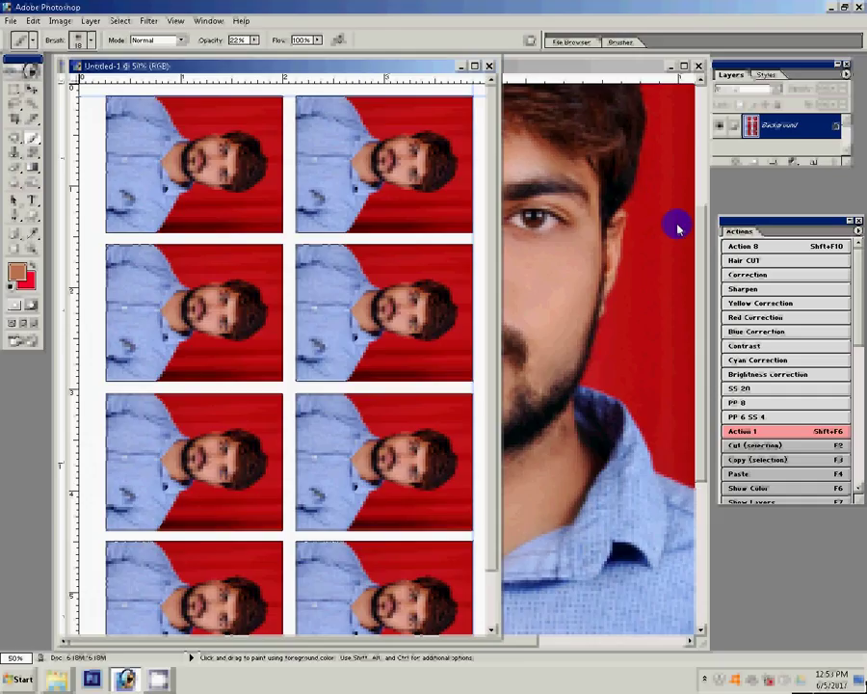
Close Untitled-1 and the original photo, discarding changes to both.
click(489, 66)
click(431, 253)
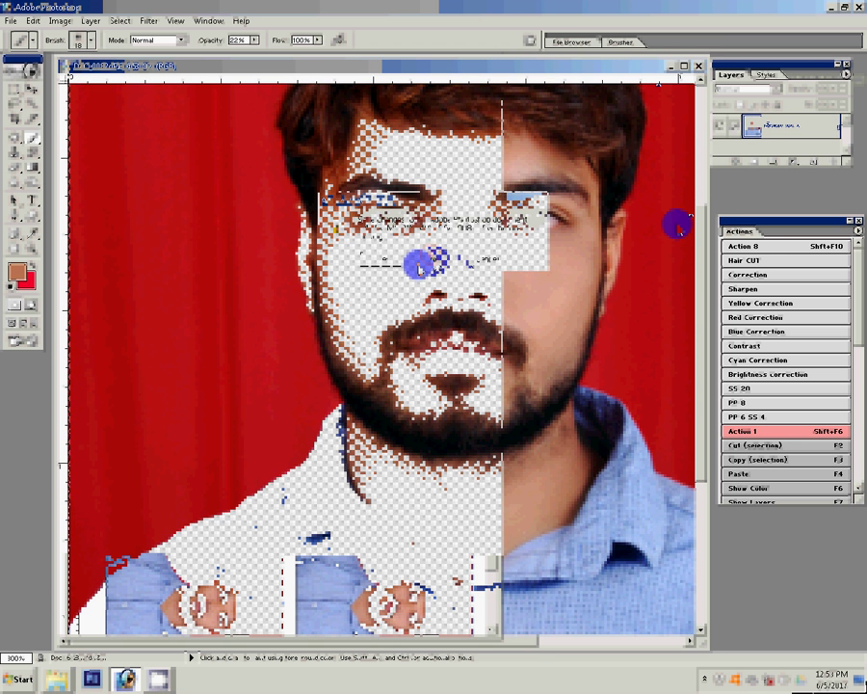
click(159, 677)
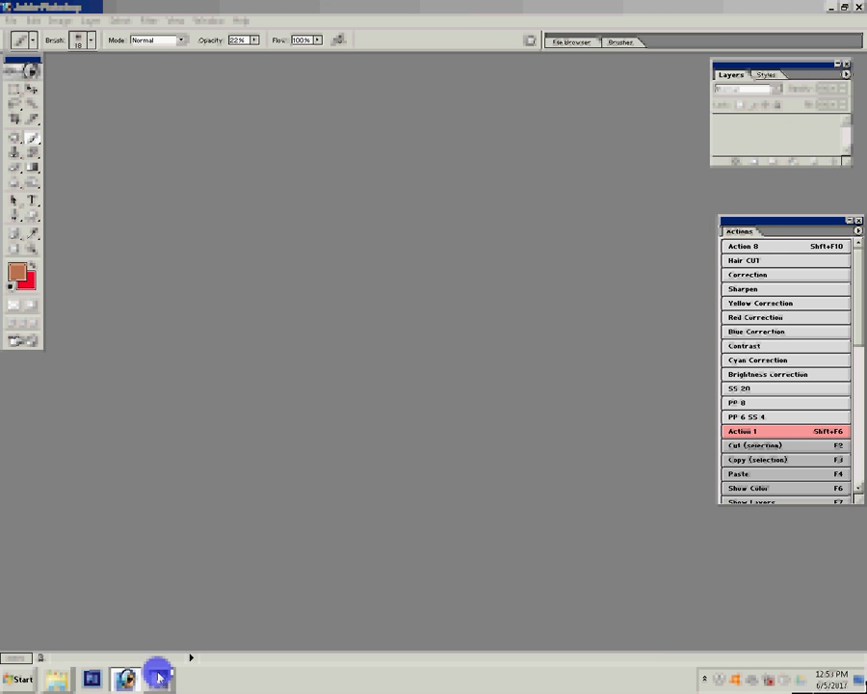